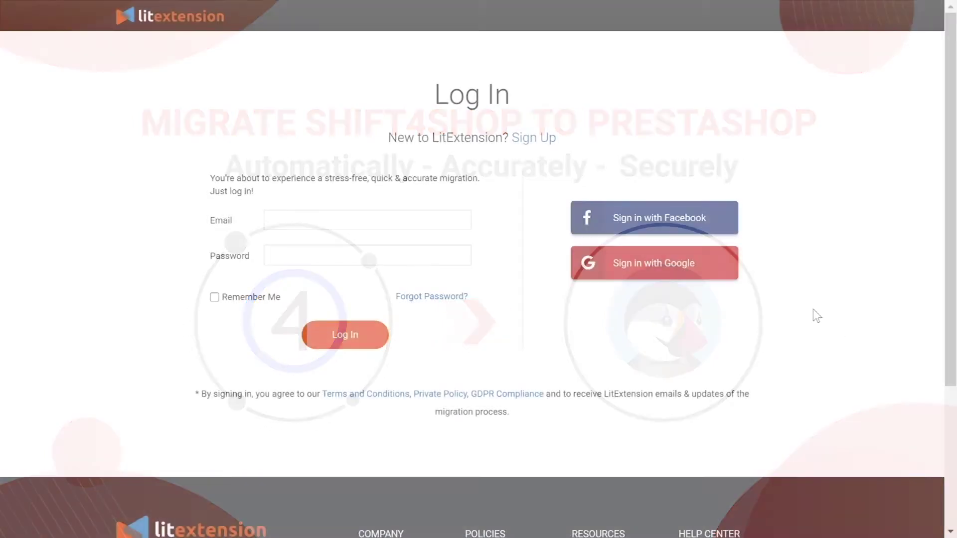
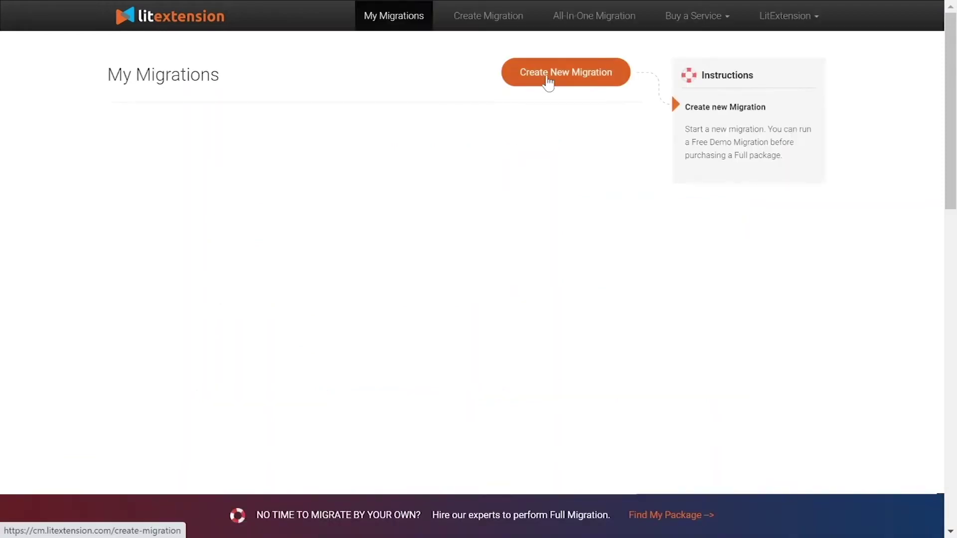
Log in to LitExtension with the account credentials and start a new migration
click(544, 82)
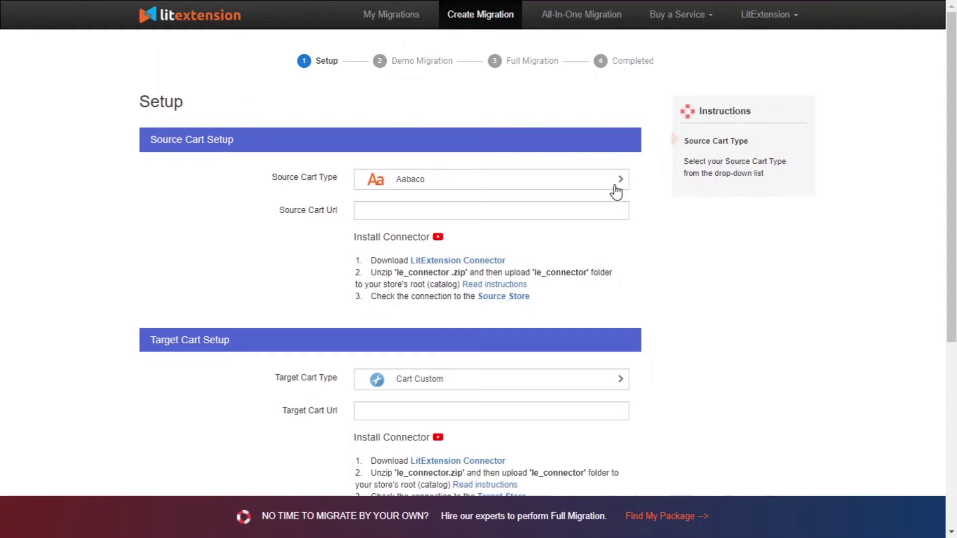
click(577, 181)
text(shi)
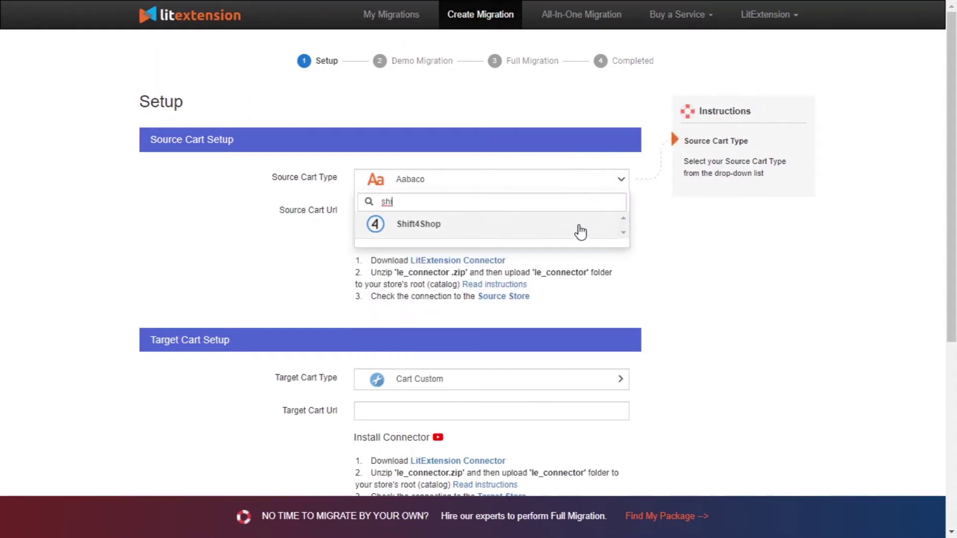
click(576, 231)
text(http://45.56.66.224/your_source_cart)
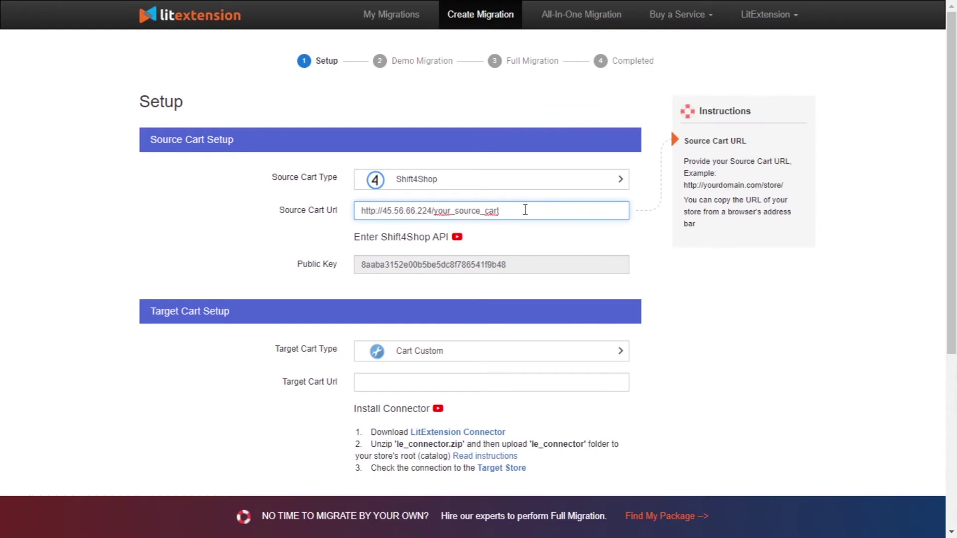
click(520, 238)
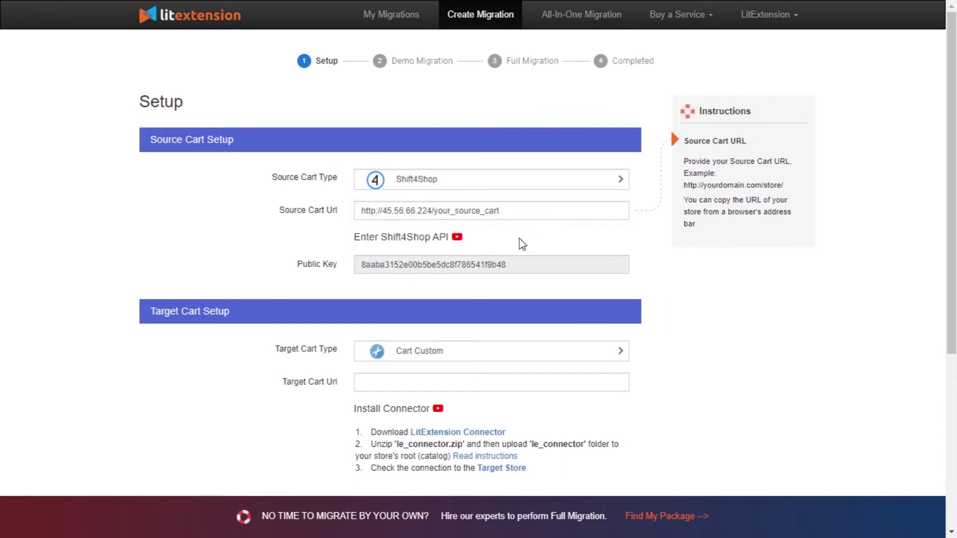
click(458, 238)
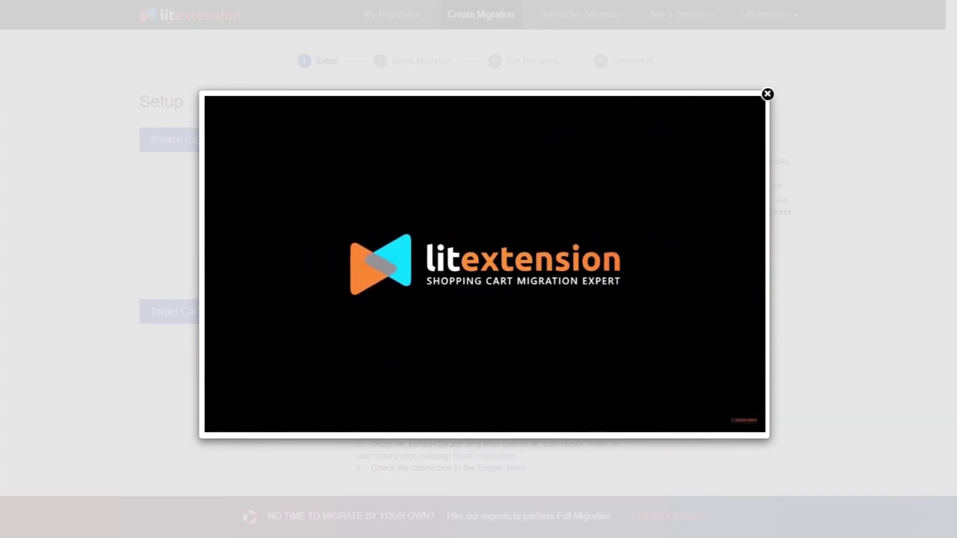
Dismiss the tutorial video and select Prestashop as the target cart type
key(Escape)
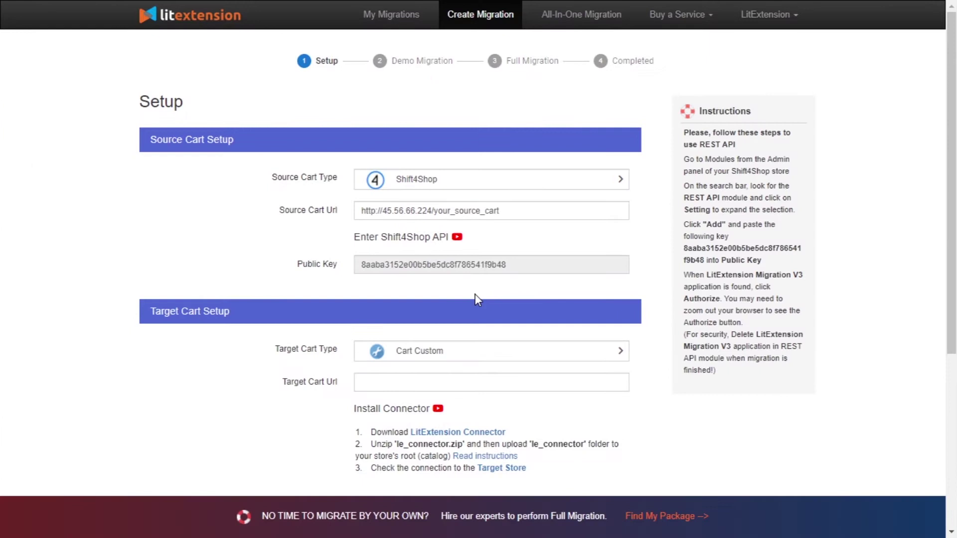
scroll(475, 294, down, 3)
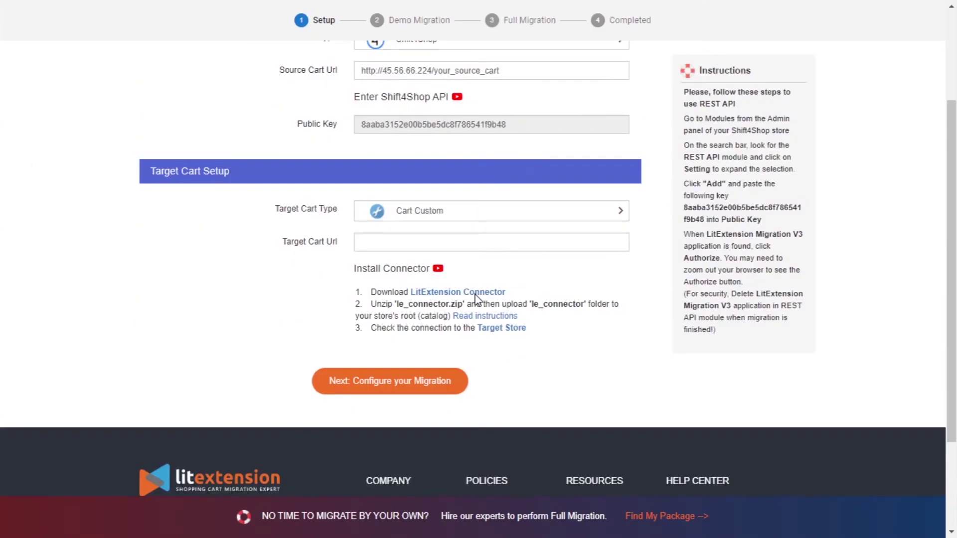
click(504, 220)
text(pres)
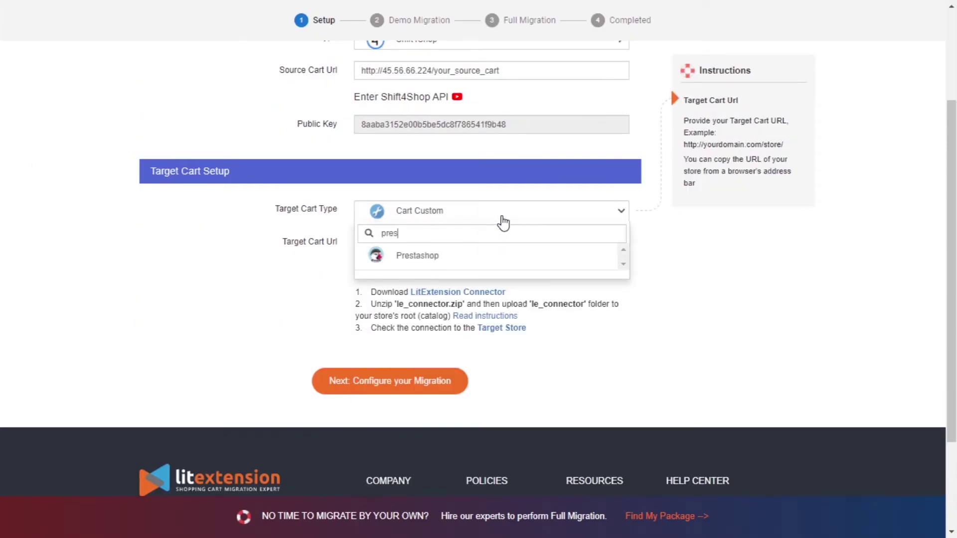
click(498, 255)
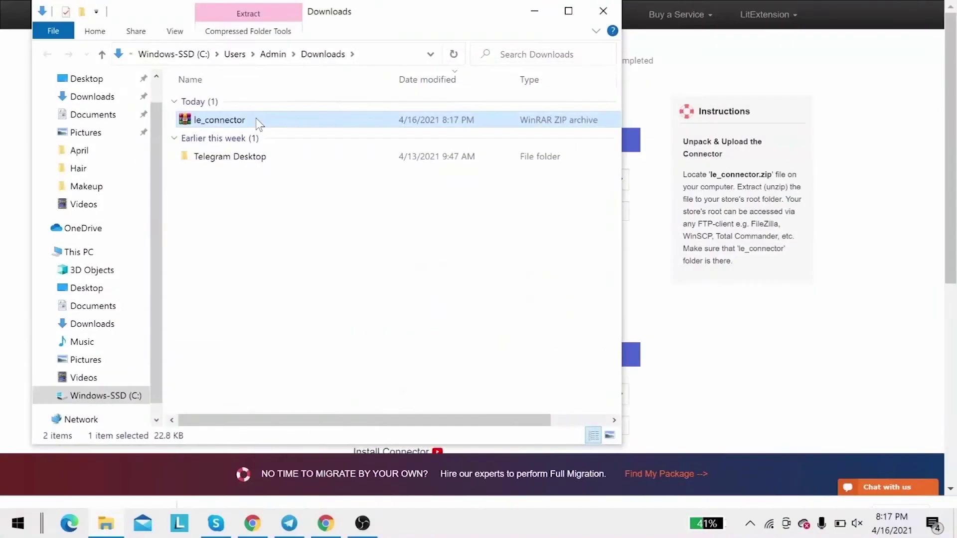
Extract the le_connector archive with Extract Here in the Downloads folder
right_click(256, 120)
click(278, 212)
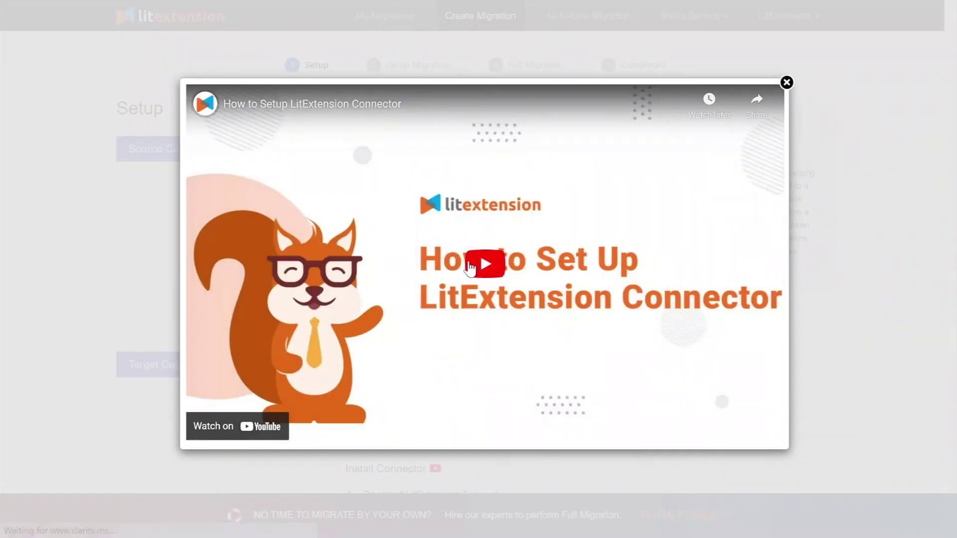
click(470, 267)
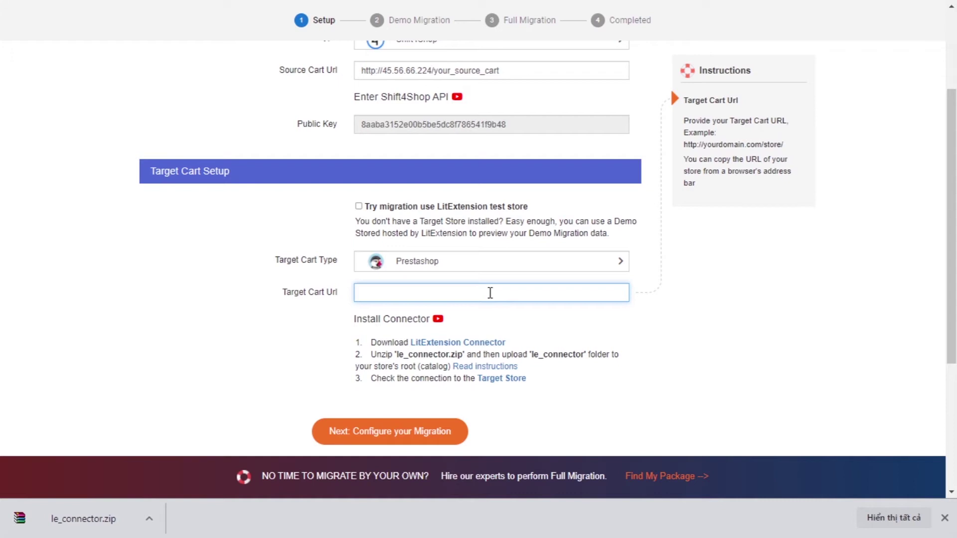
text(http://45.33.0.186/your_target_cart)
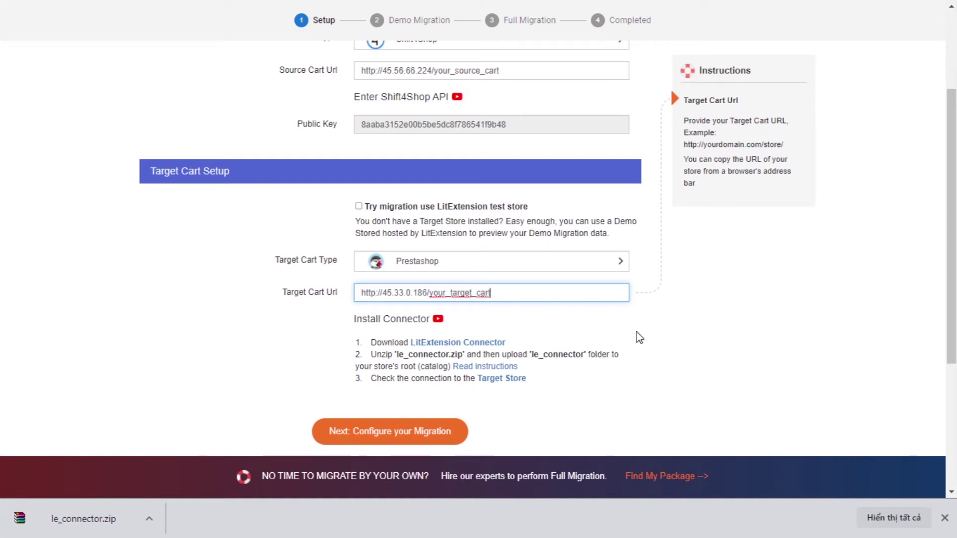
key(Return)
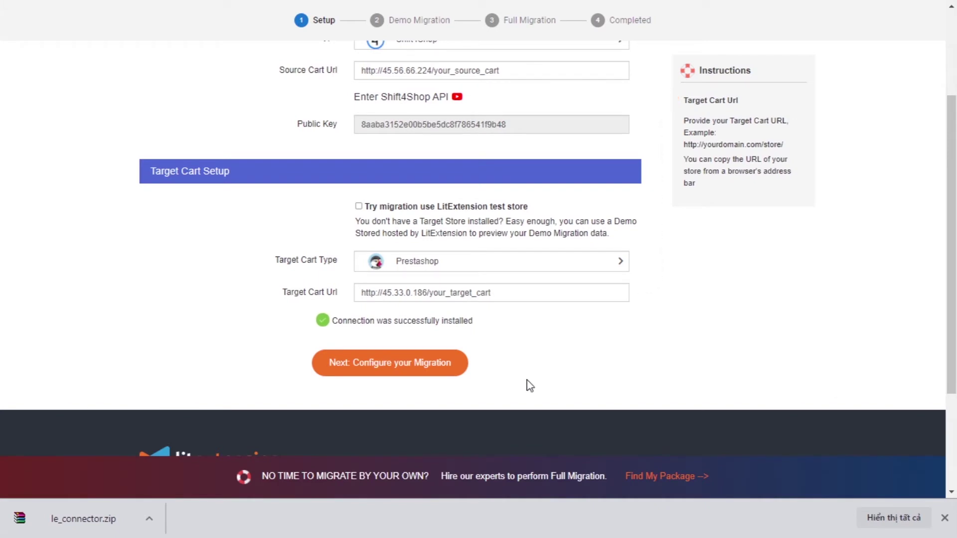
Include Products, Customers and Coupons in the migration, and view the customer passwords video
click(424, 379)
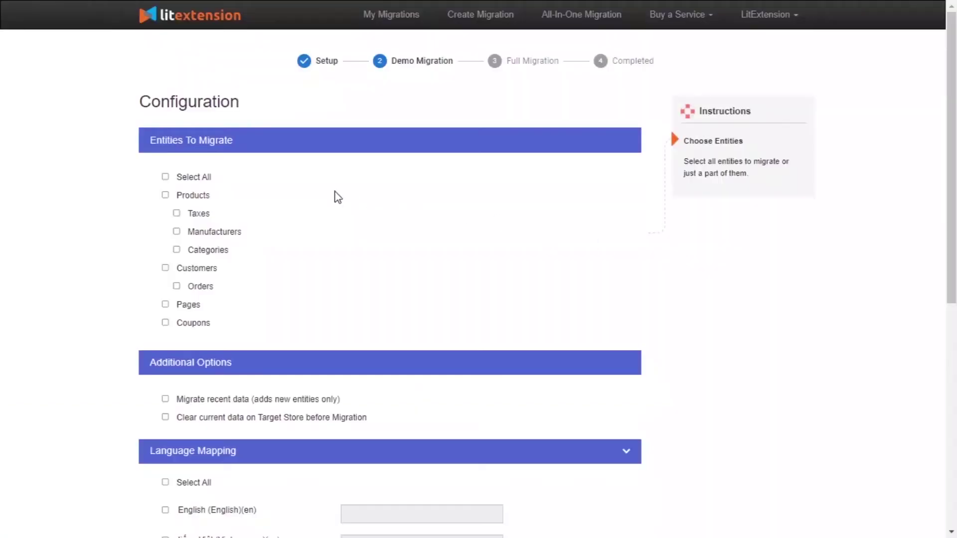
click(166, 196)
click(165, 269)
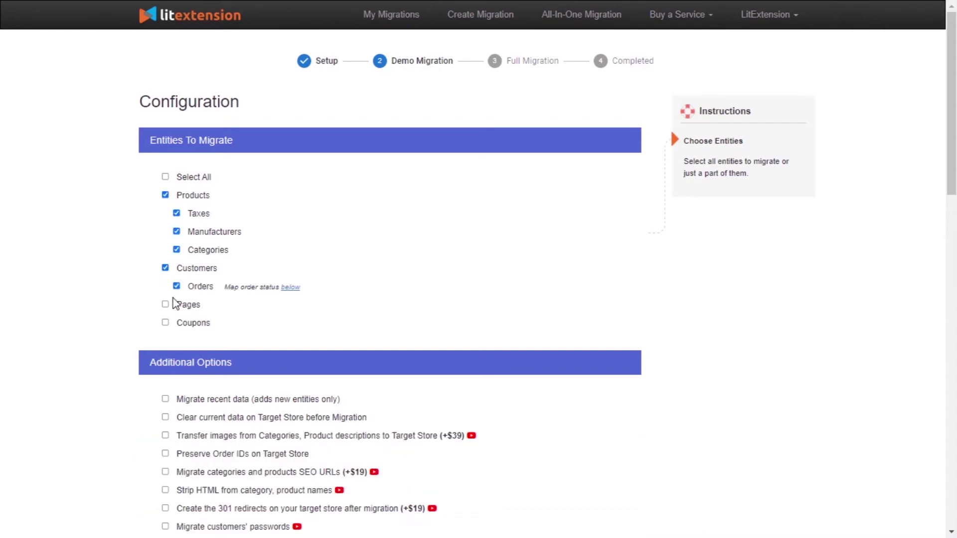
click(165, 323)
scroll(431, 211, down, 4)
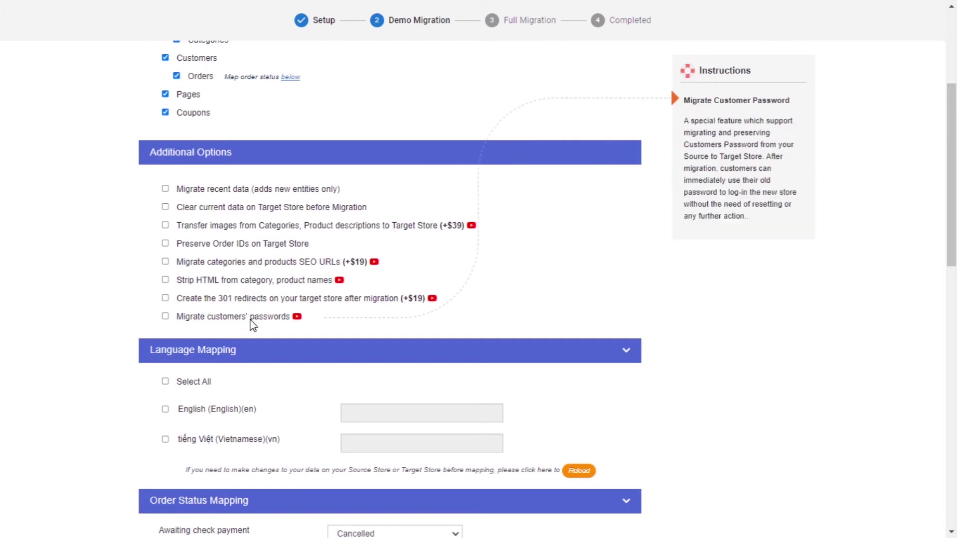
click(298, 317)
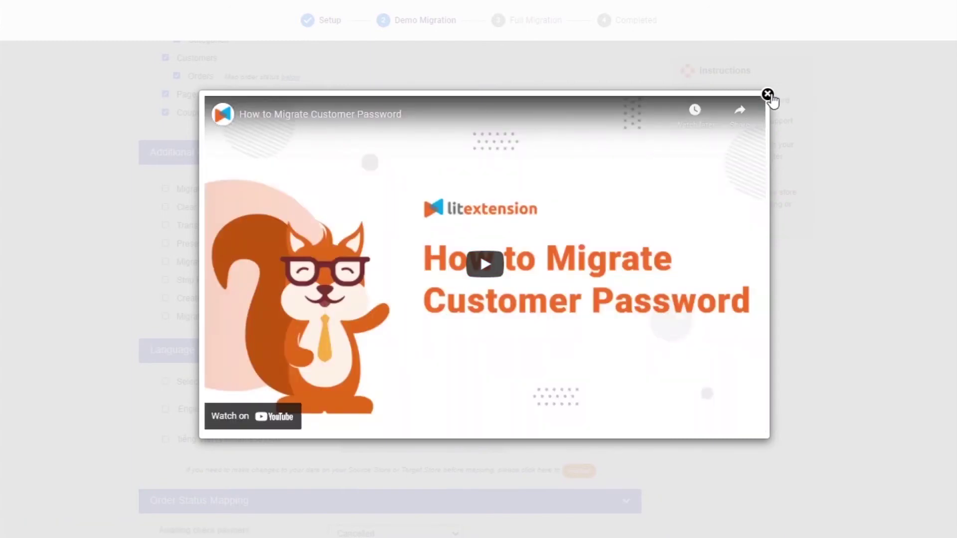
click(767, 95)
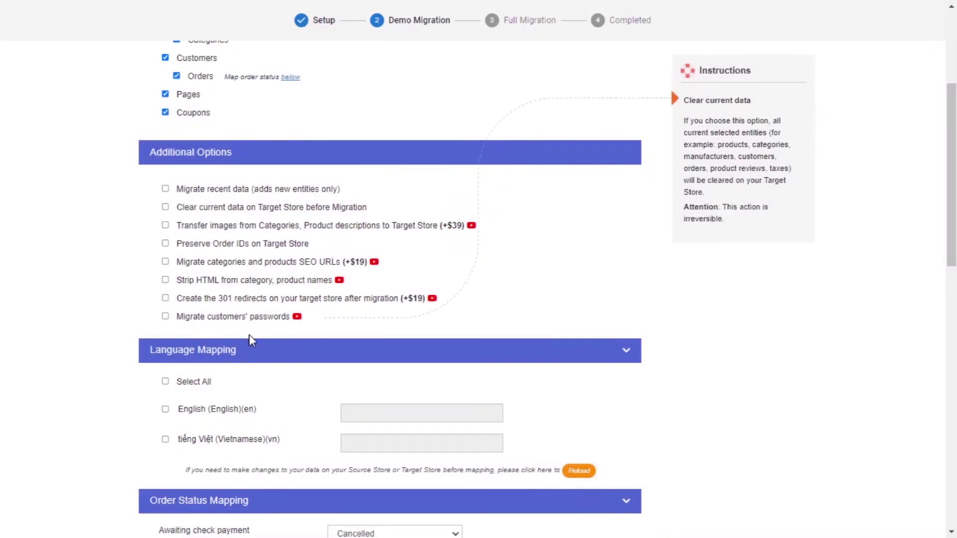
Map only English in Language Mapping, excluding Vietnamese
scroll(244, 329, down, 2)
click(166, 311)
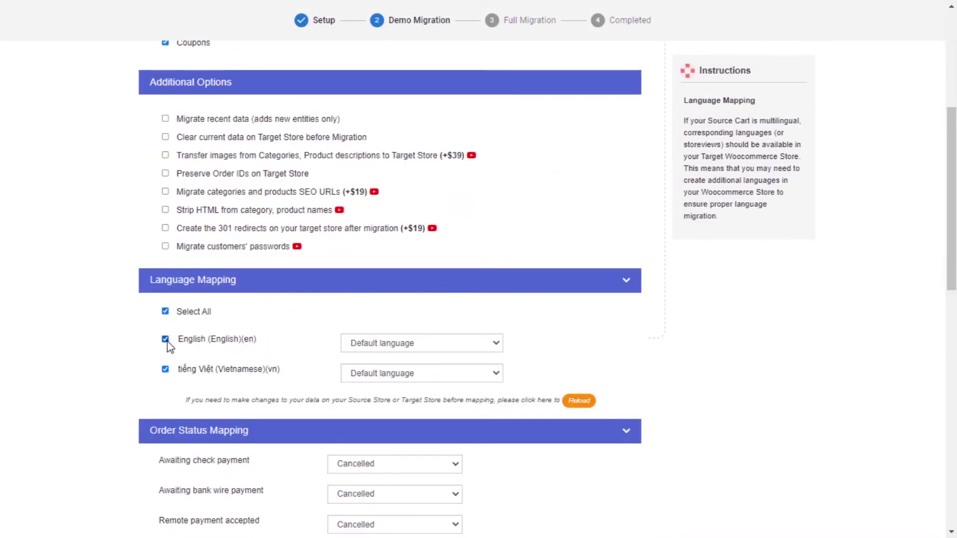
click(165, 369)
Map Awaiting check payment to Failed; bank wire, remote payment, unpaid backorder and COD statuses to Completed
scroll(459, 330, down, 4)
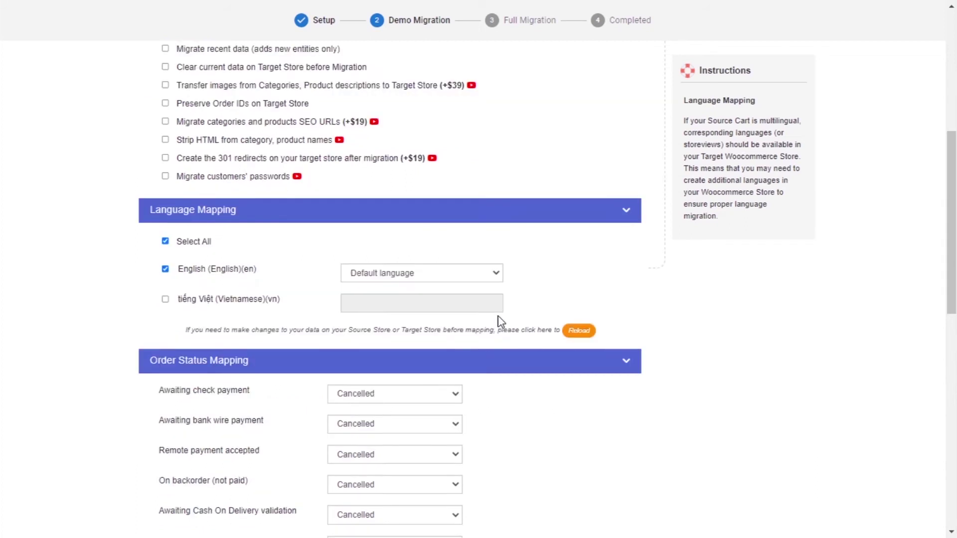
click(393, 254)
click(379, 290)
click(391, 283)
click(381, 310)
click(382, 313)
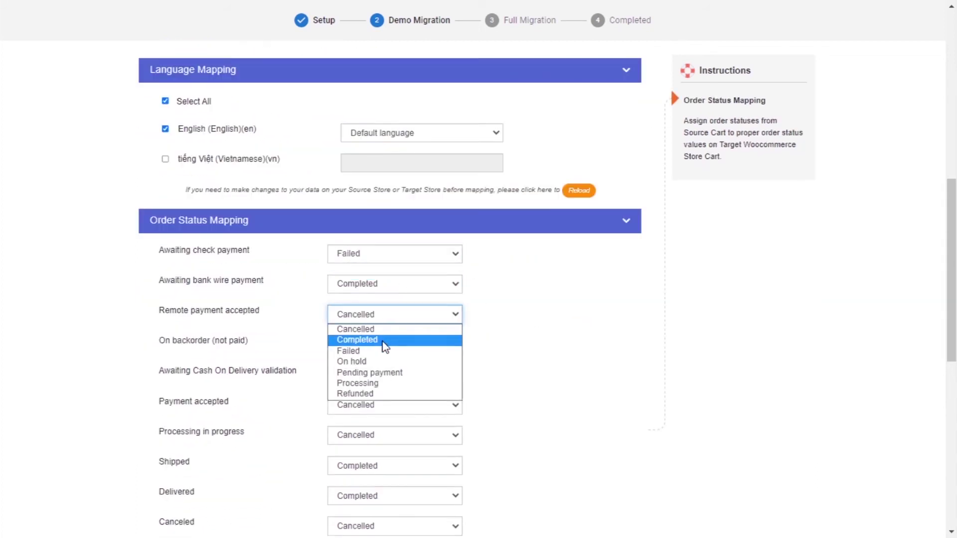
click(382, 339)
click(382, 344)
click(379, 369)
click(382, 373)
click(381, 400)
Map Payment accepted to Failed, Shipped to Cancelled, and Processing, Delivered, Canceled to Completed
click(387, 264)
click(382, 302)
click(384, 294)
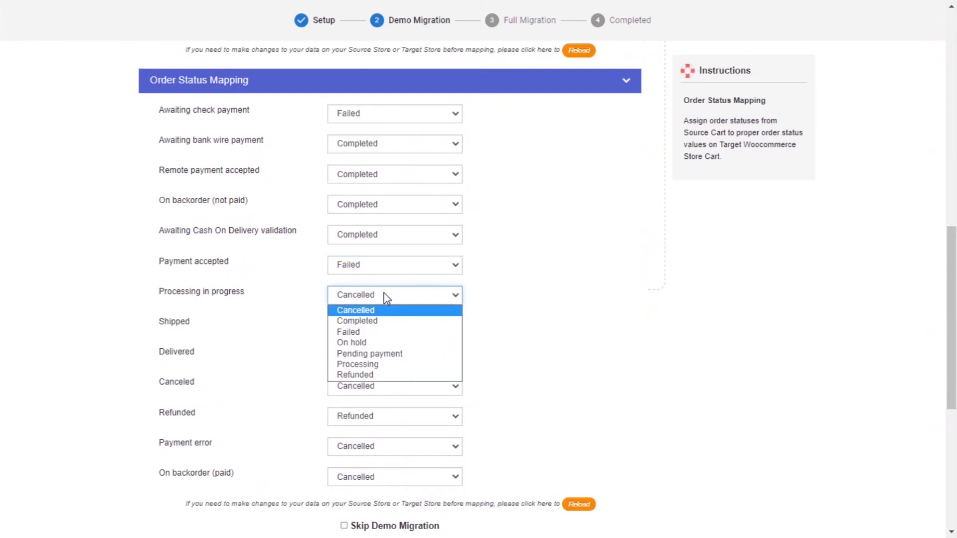
click(381, 321)
click(381, 326)
click(381, 341)
click(380, 355)
click(381, 381)
click(384, 386)
click(382, 411)
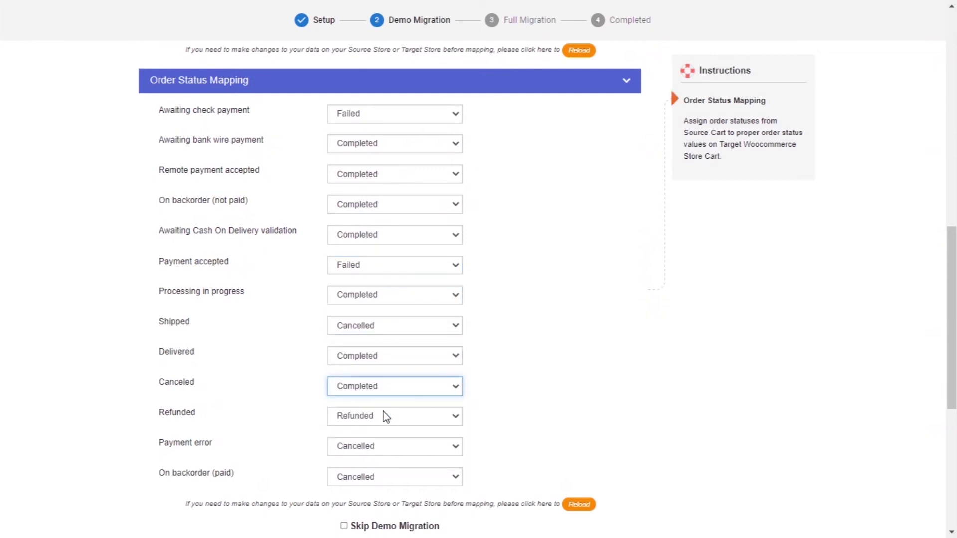
Map Refunded, Payment error and On backorder (paid) to Completed
scroll(384, 393, down, 1)
click(382, 346)
click(381, 371)
click(382, 376)
click(381, 401)
click(381, 407)
click(379, 432)
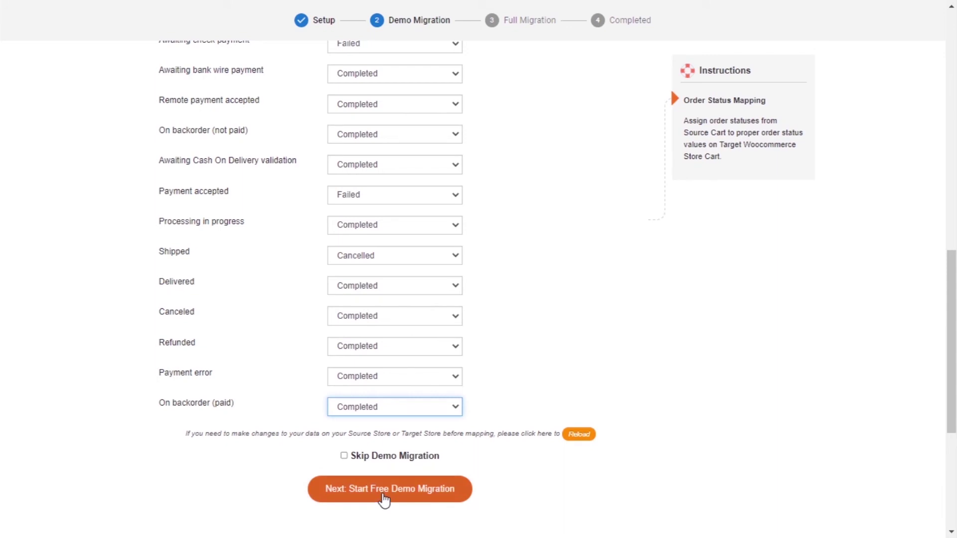
Skip the demo migration and run the full migration to completion
click(344, 456)
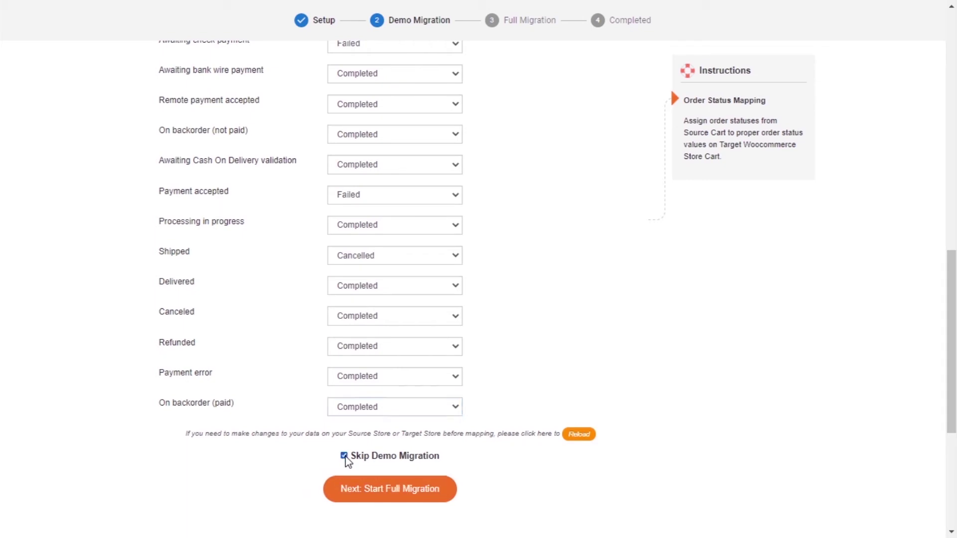
click(388, 498)
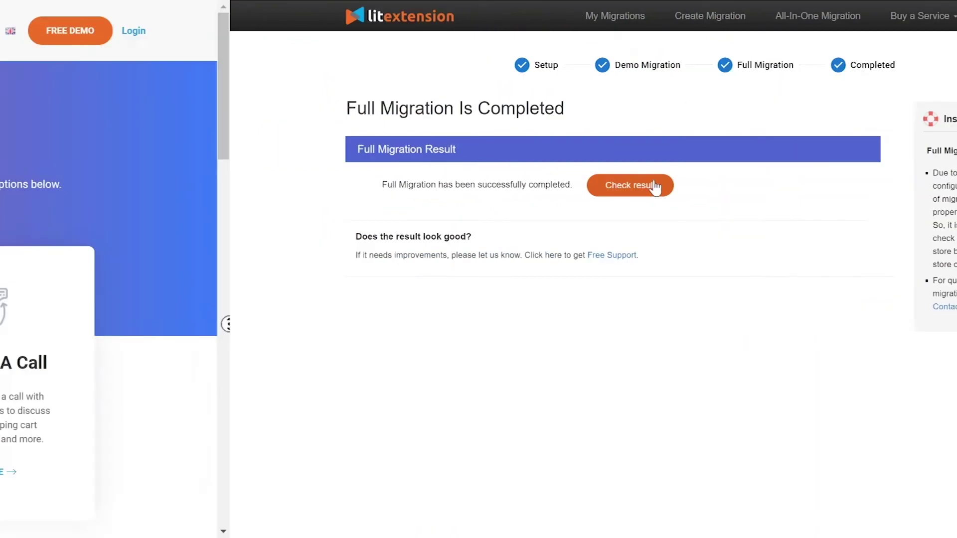
Scroll down the Contact us page to the Not What You're Looking For? form
scroll(953, 363, down, 3)
scroll(953, 363, down, 5)
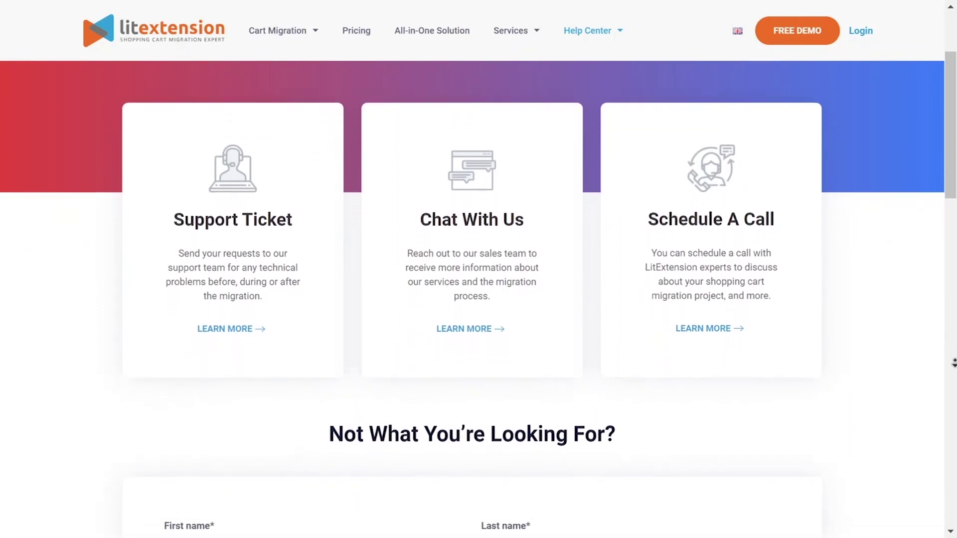
scroll(954, 363, down, 5)
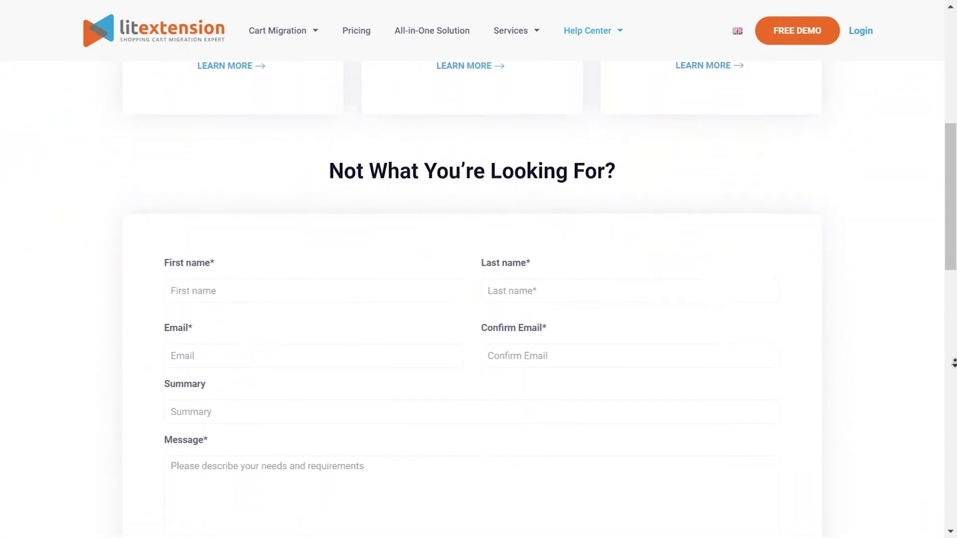